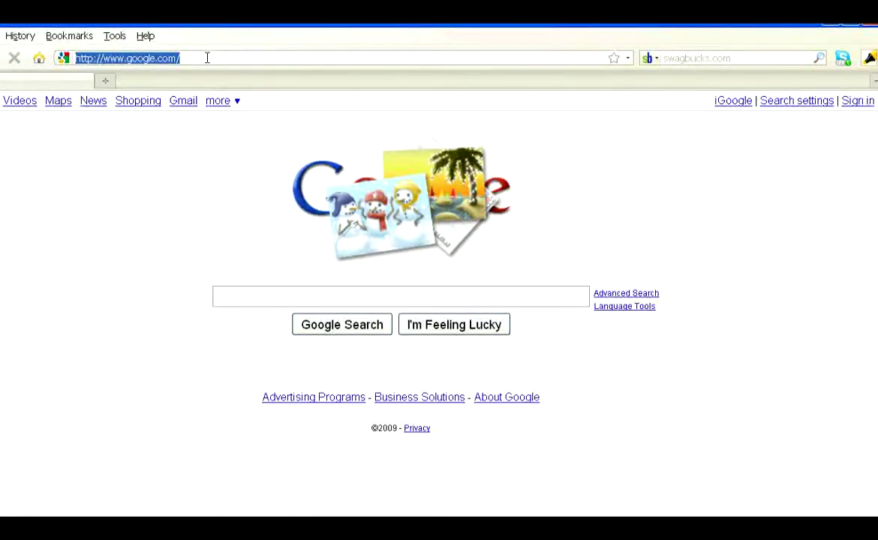
pyautogui.write('www.')
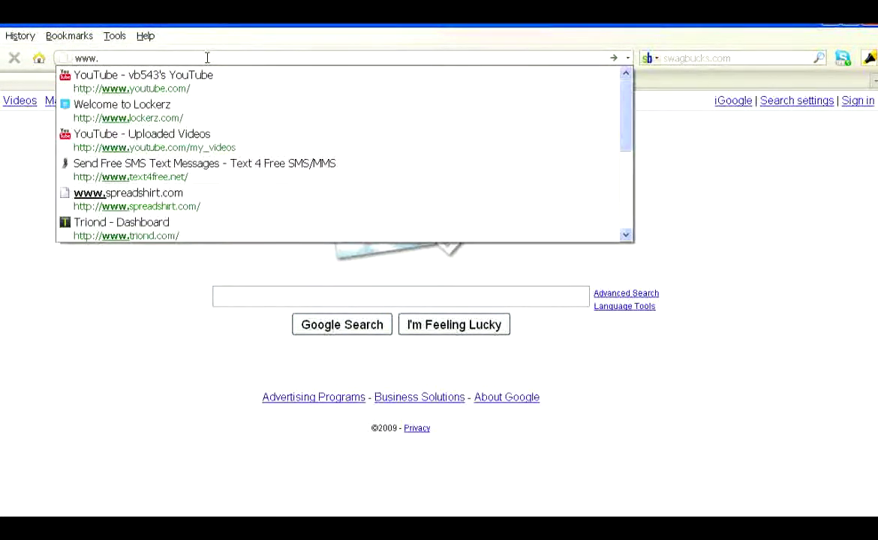
pyautogui.write('zftpserver.com/')
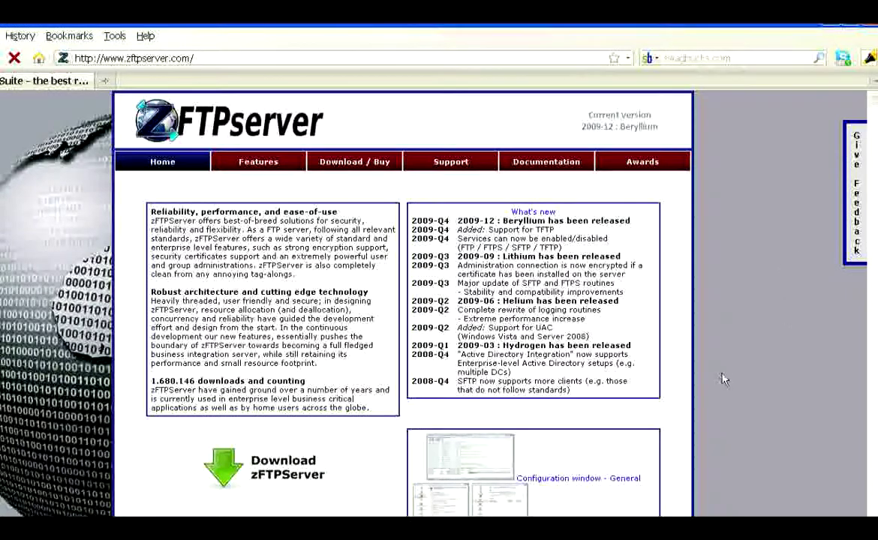
pyautogui.click(263, 471)
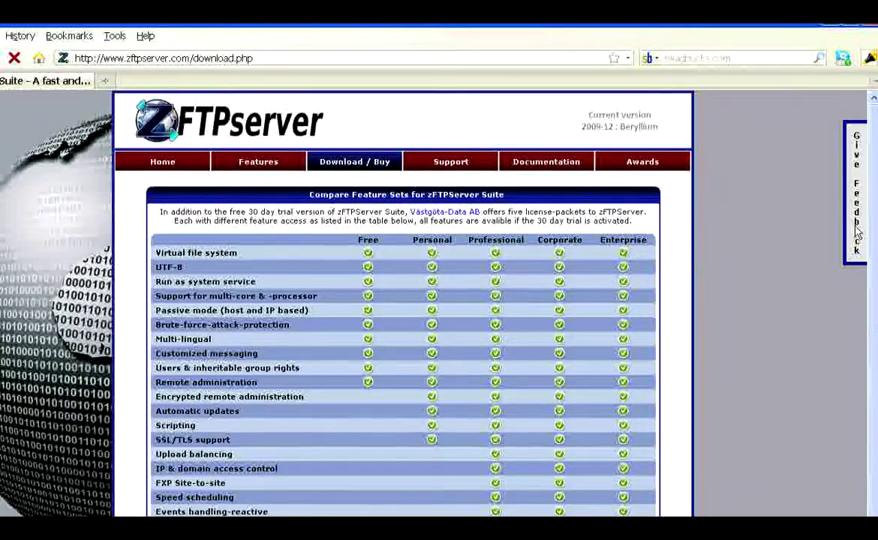
# - Scroll down the Free/Personal/Professional/Corporate/Enterprise comparison table to reach the setup download
pyautogui.scroll(-1, 876, 259)
pyautogui.moveTo(876, 259); pyautogui.dragTo(874, 358)
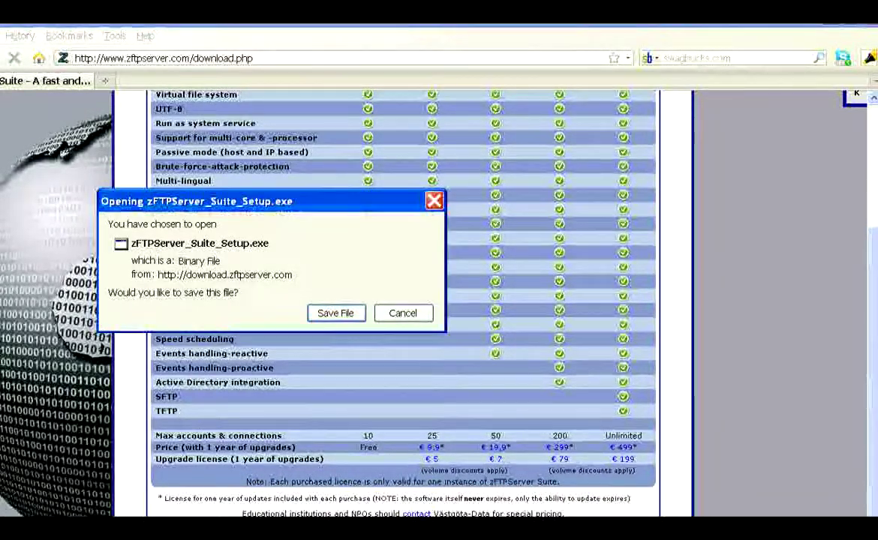
# - Save zFTPServer_Suite_Setup.exe and run it past the security warnings, advancing the wizard to Components
pyautogui.click(327, 319)
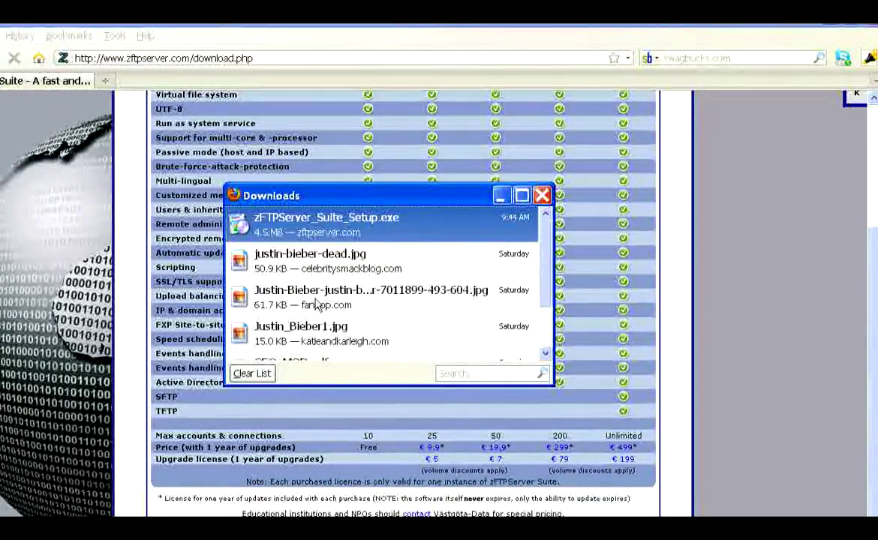
pyautogui.doubleClick(420, 234)
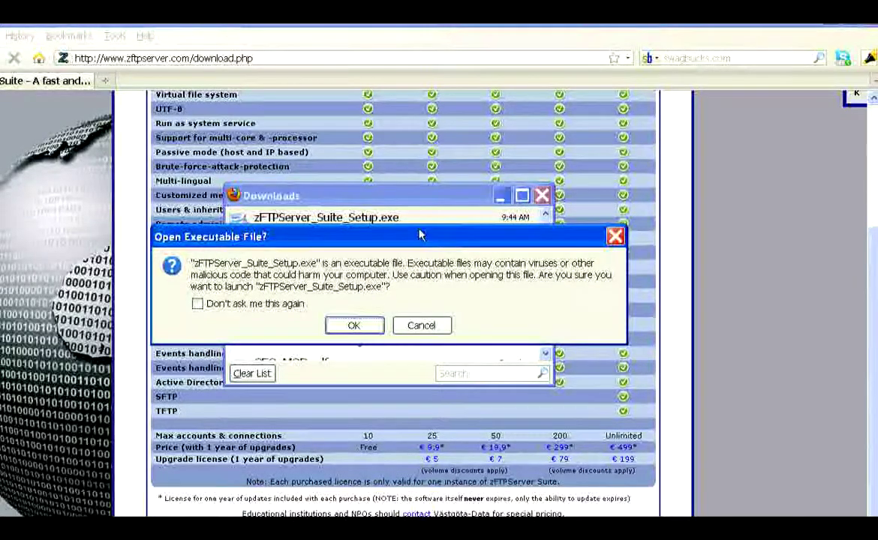
pyautogui.click(354, 327)
pyautogui.click(453, 378)
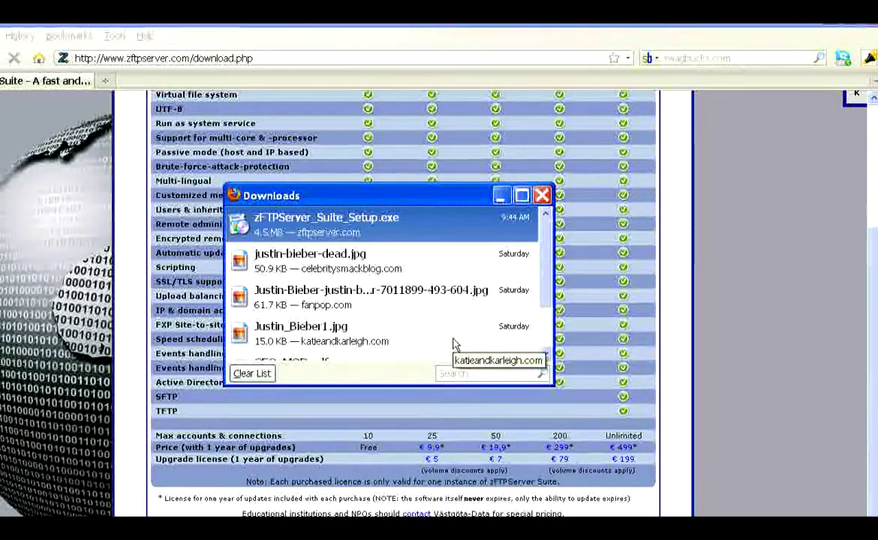
pyautogui.click(542, 195)
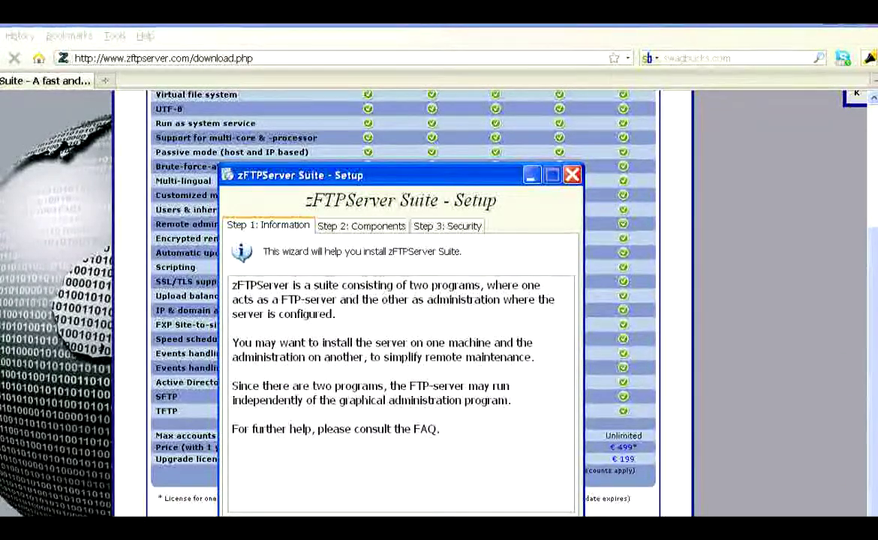
pyautogui.press('Return')
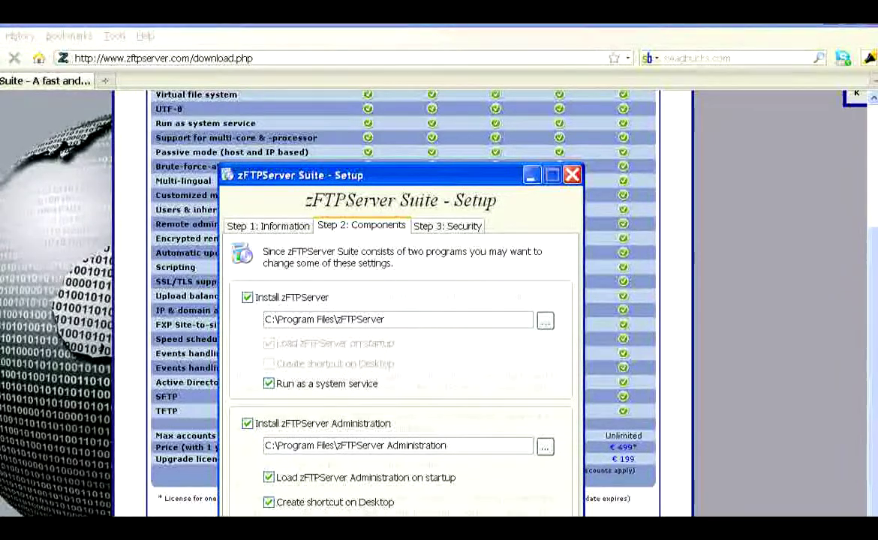
# - Set and confirm a six-character administration password, install the suite, and finish the wizard
pyautogui.press('Return')
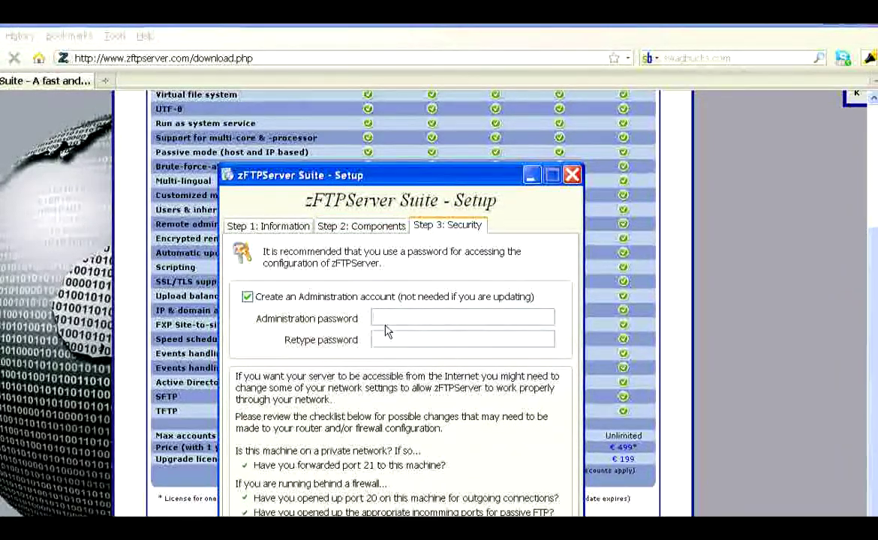
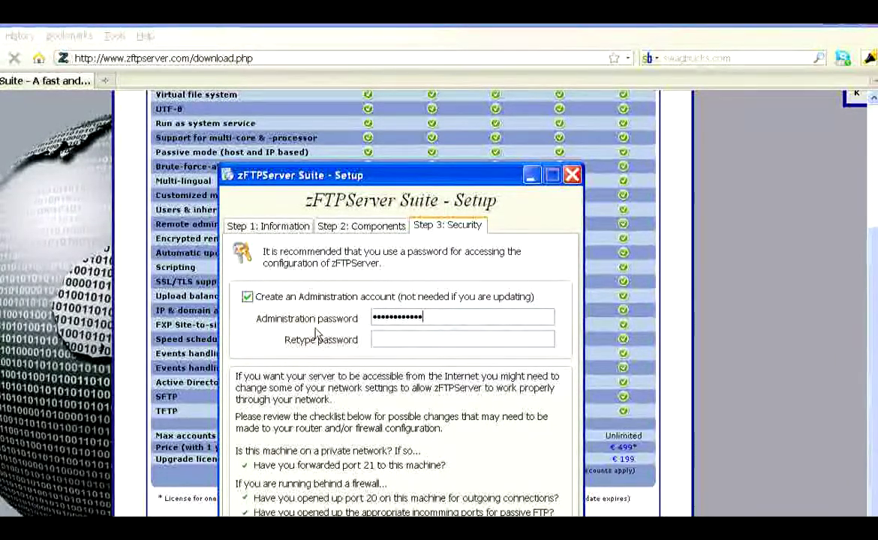
pyautogui.write('••••••')
pyautogui.press('Tab')
pyautogui.write('••••••')
pyautogui.press('Return')
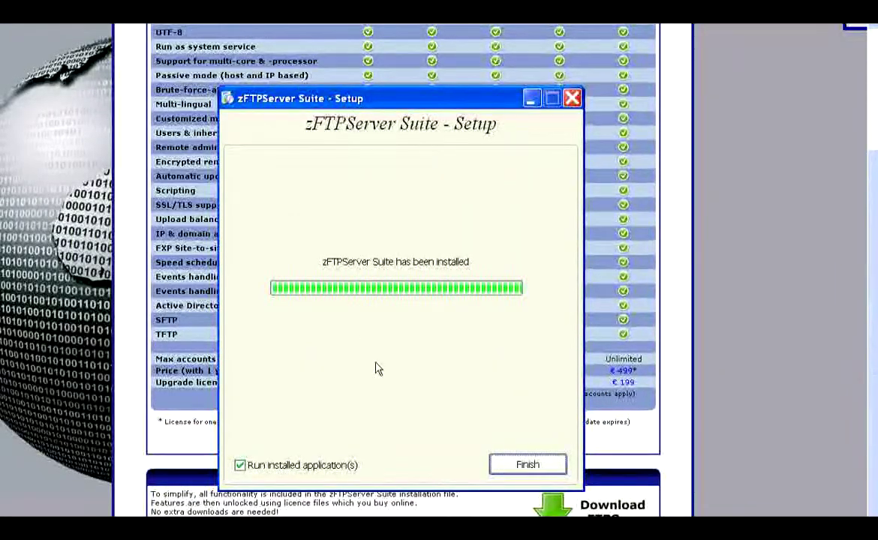
pyautogui.click(516, 465)
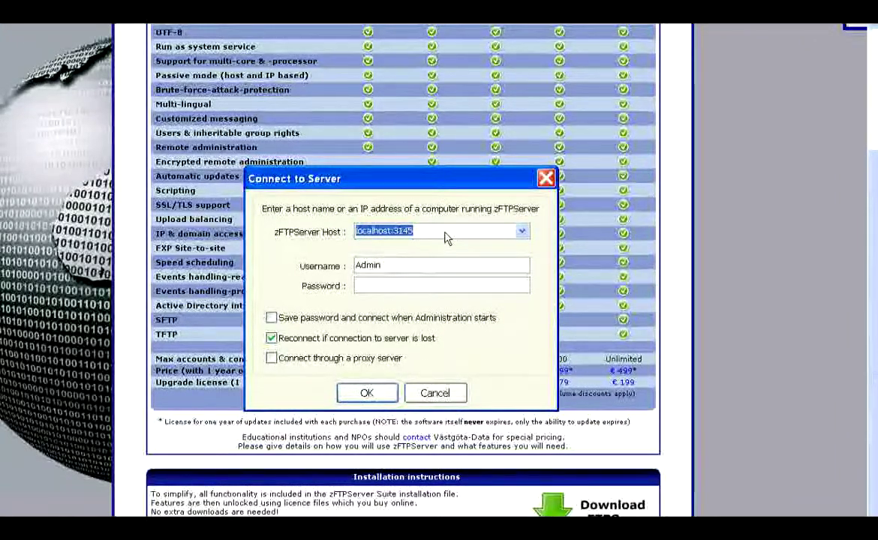
# - Connect to localhost:3145 as Admin with the password saved for auto-connect, then dismiss the tip
pyautogui.click(450, 234)
pyautogui.click(523, 234)
pyautogui.click(450, 243)
pyautogui.click(446, 292)
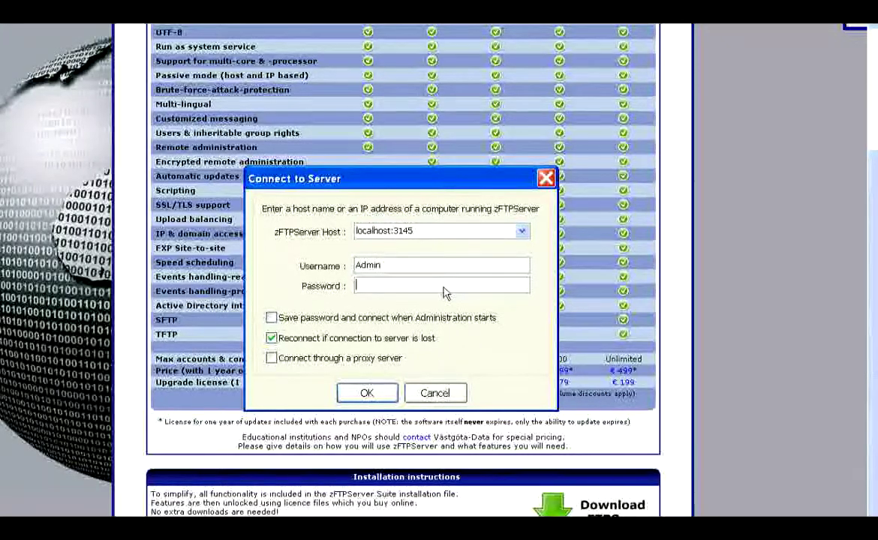
pyautogui.write('•••••••')
pyautogui.click(331, 318)
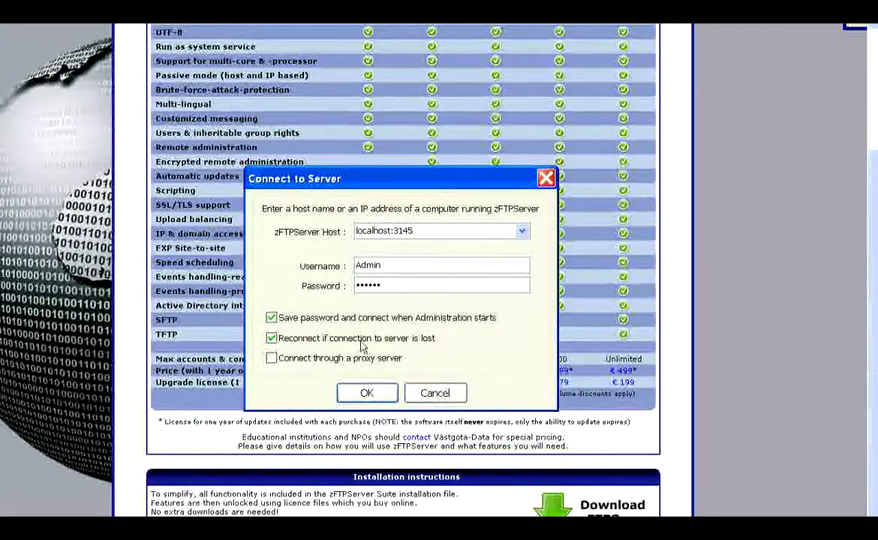
pyautogui.click(364, 394)
pyautogui.press('Return')
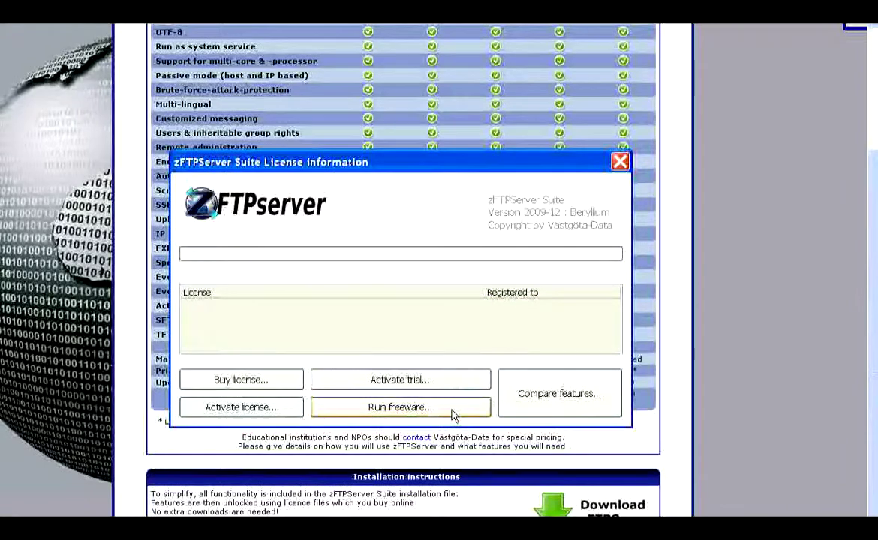
# - Run the server as freeware without advanced features and turn off startup tips
pyautogui.click(415, 414)
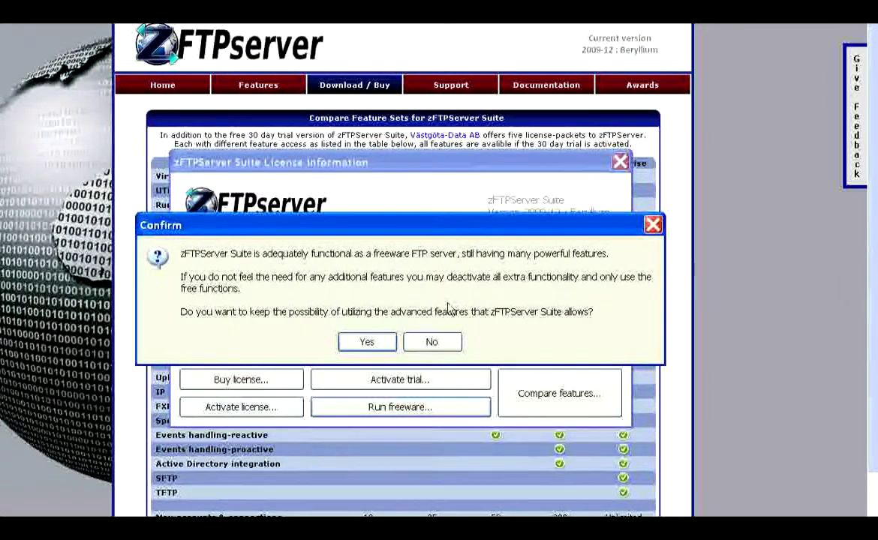
pyautogui.click(435, 343)
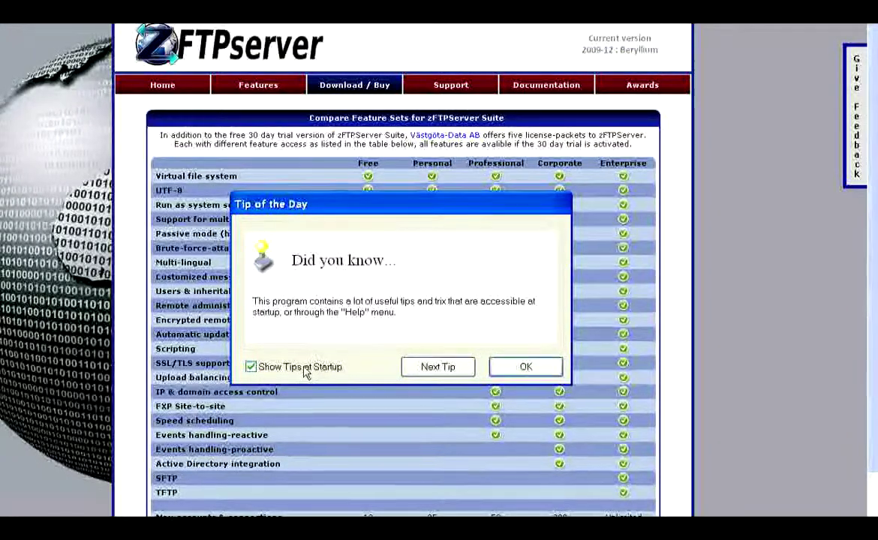
pyautogui.click(302, 367)
pyautogui.click(526, 366)
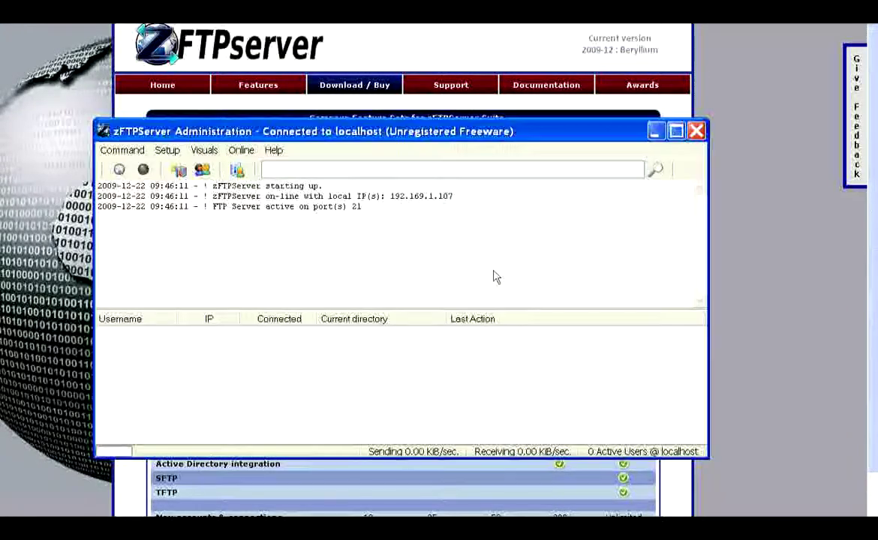
pyautogui.moveTo(401, 135); pyautogui.dragTo(406, 132)
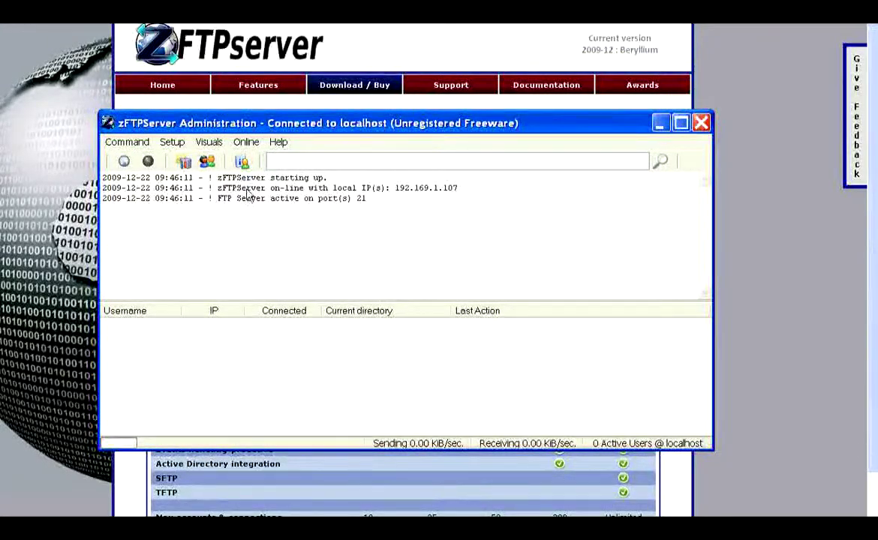
pyautogui.click(207, 163)
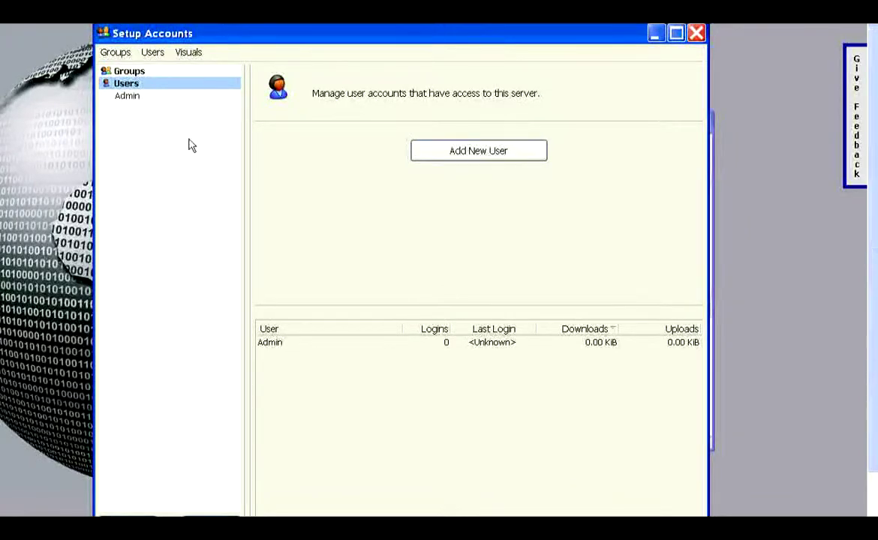
# - Review the existing Admin account's settings, then return to the users overview
pyautogui.moveTo(224, 32); pyautogui.dragTo(224, 18)
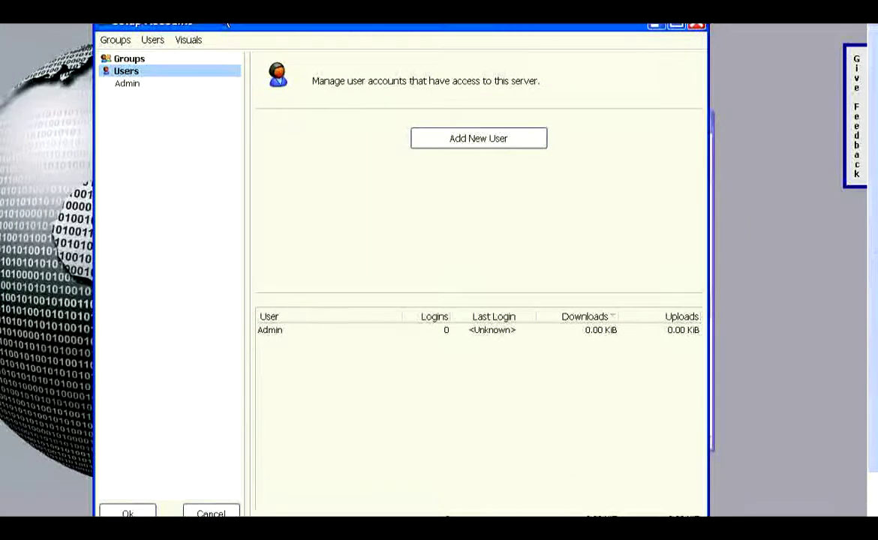
pyautogui.click(130, 82)
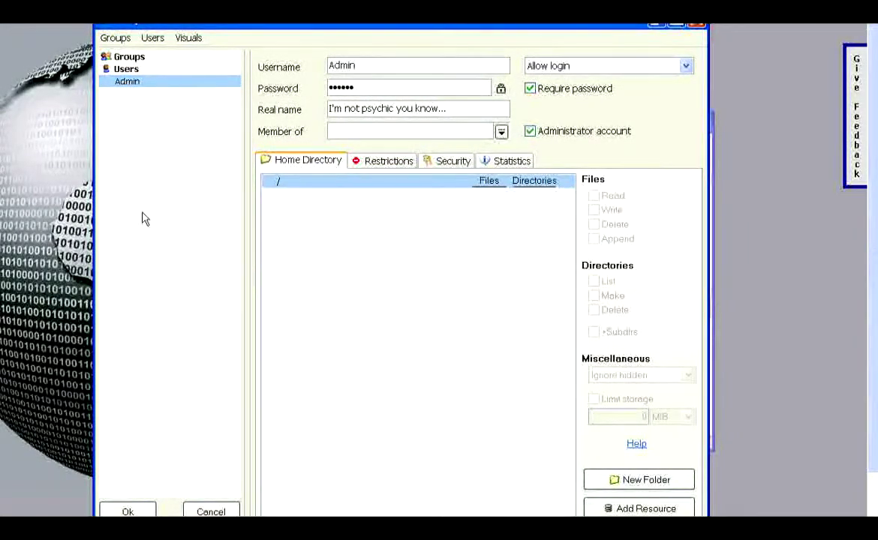
pyautogui.click(125, 69)
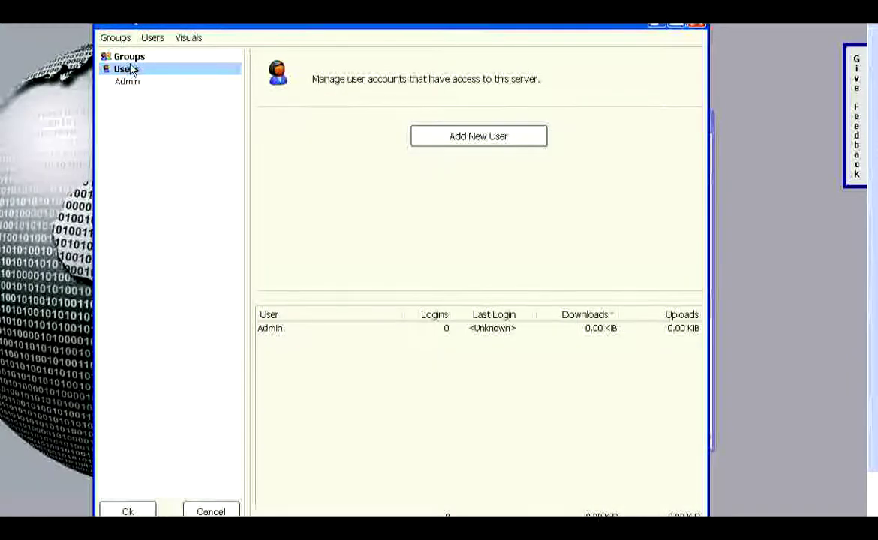
# - Create a new user with a password, login allowed, administrator rights, and the / root selected
pyautogui.click(483, 137)
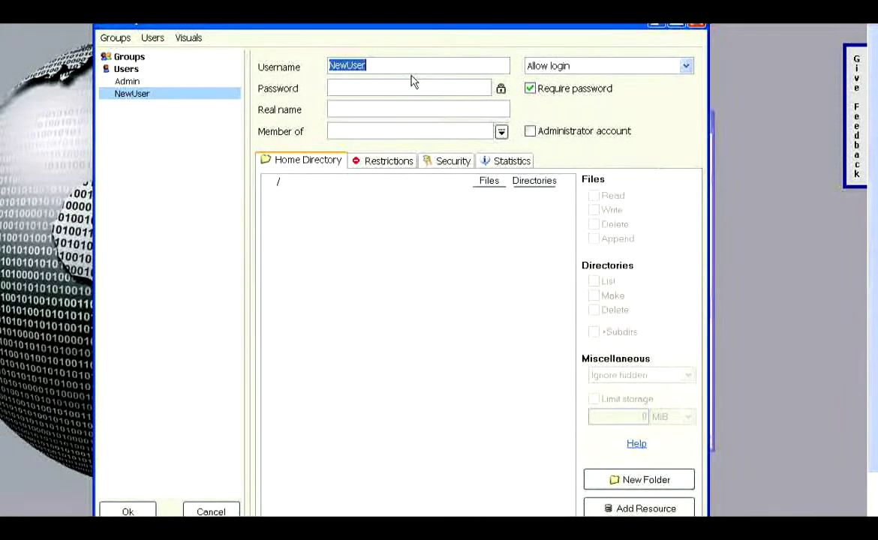
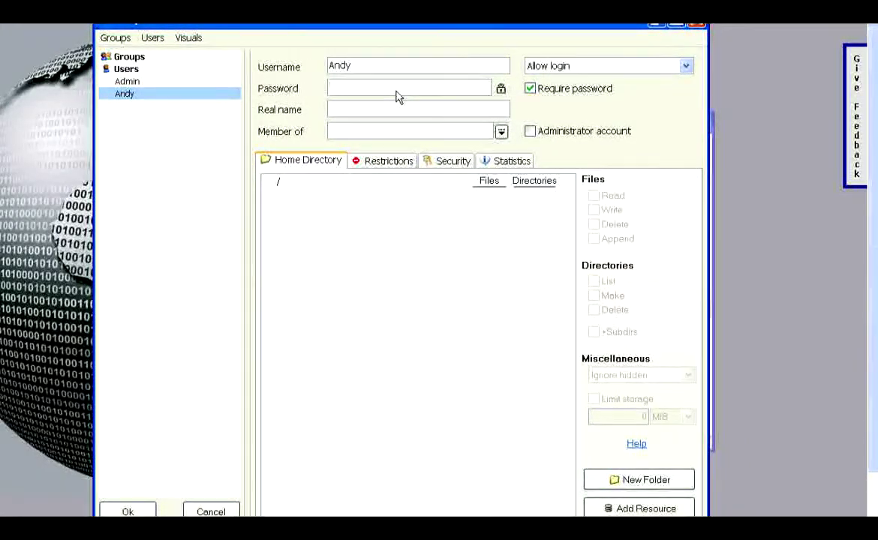
pyautogui.press('Tab')
pyautogui.click(616, 70)
pyautogui.click(616, 70)
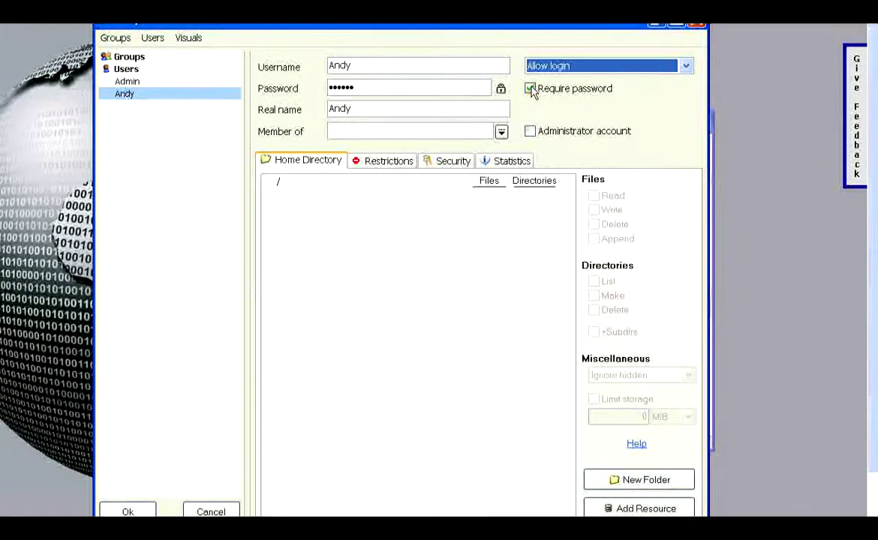
pyautogui.click(530, 135)
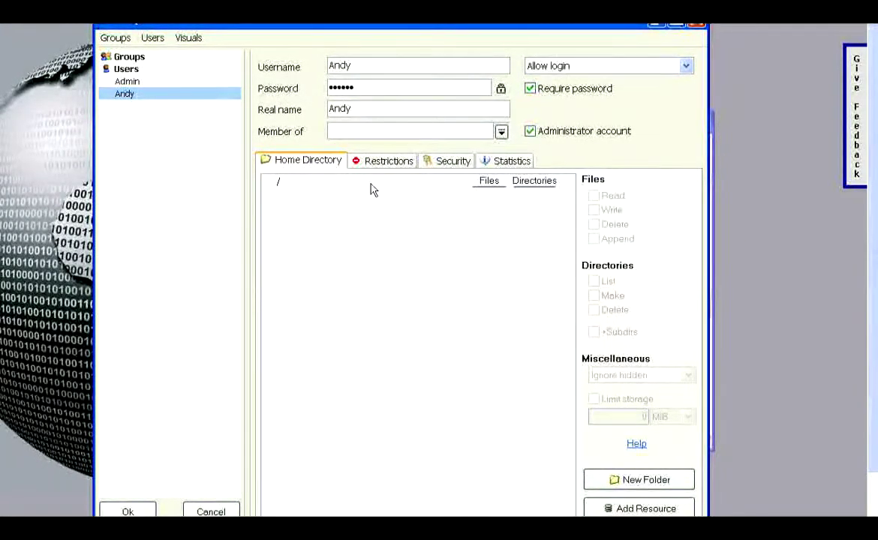
pyautogui.click(277, 182)
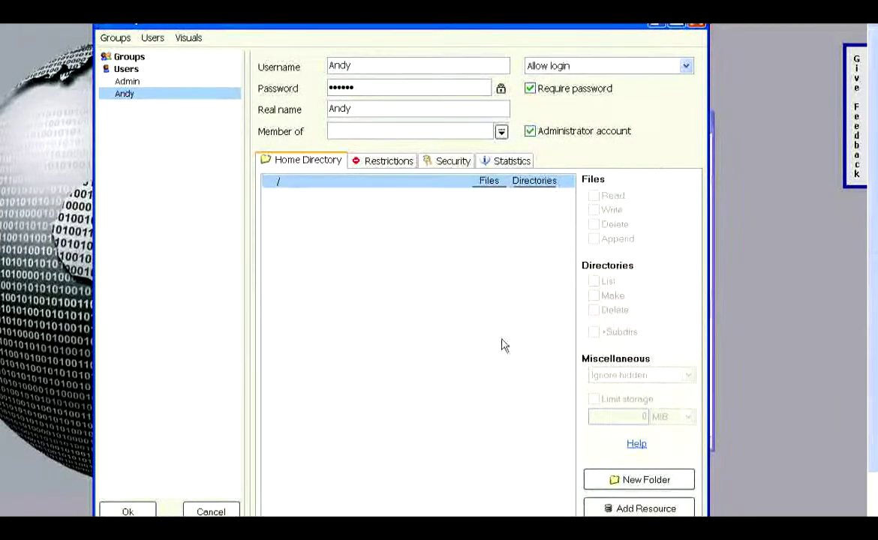
# - Map the user's My Documents folder under C:\Documents and Settings as the home directory resource
pyautogui.click(629, 510)
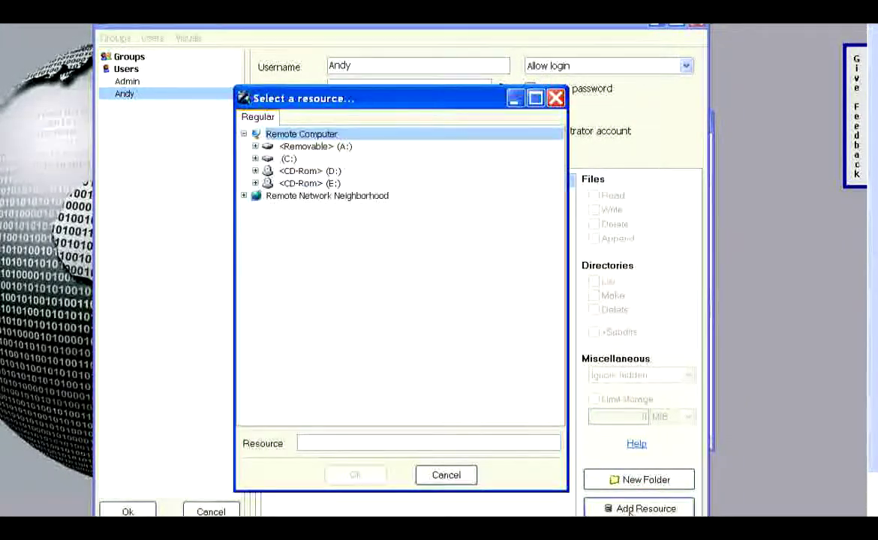
pyautogui.click(288, 159)
pyautogui.click(256, 159)
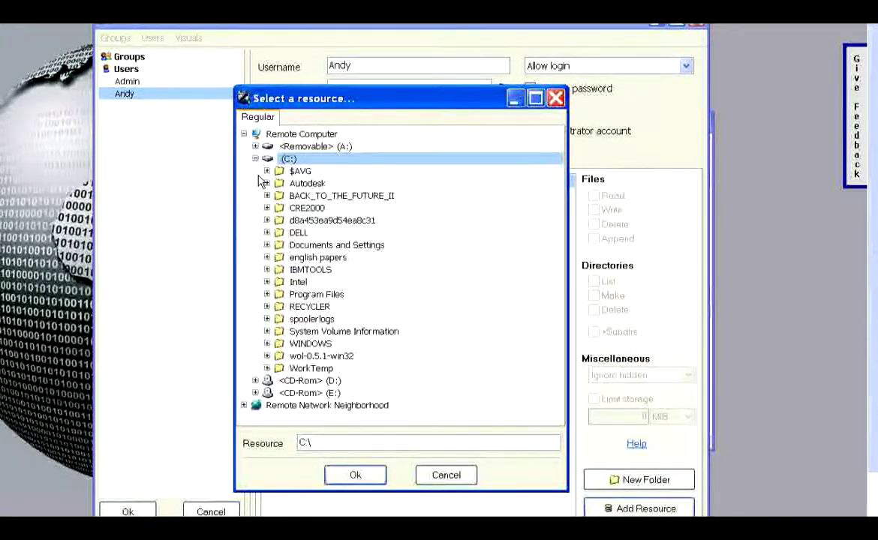
pyautogui.click(267, 245)
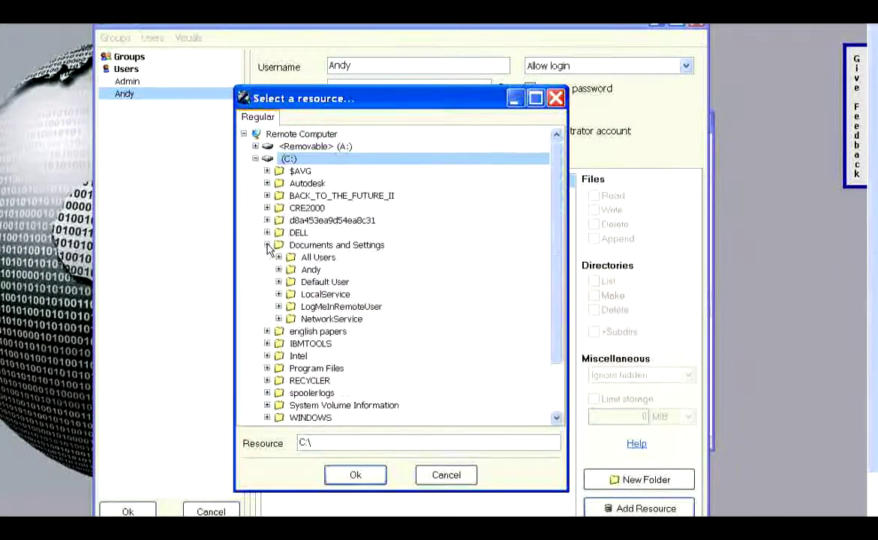
pyautogui.click(279, 269)
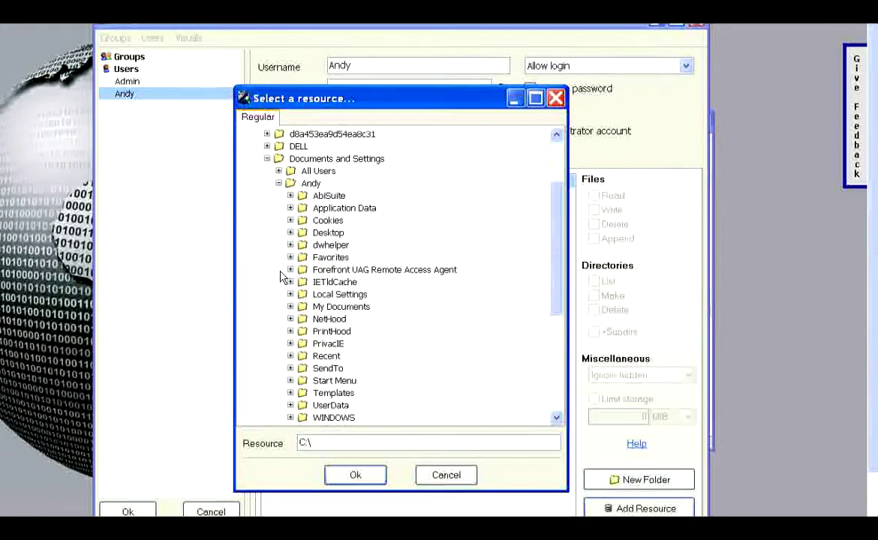
pyautogui.click(354, 313)
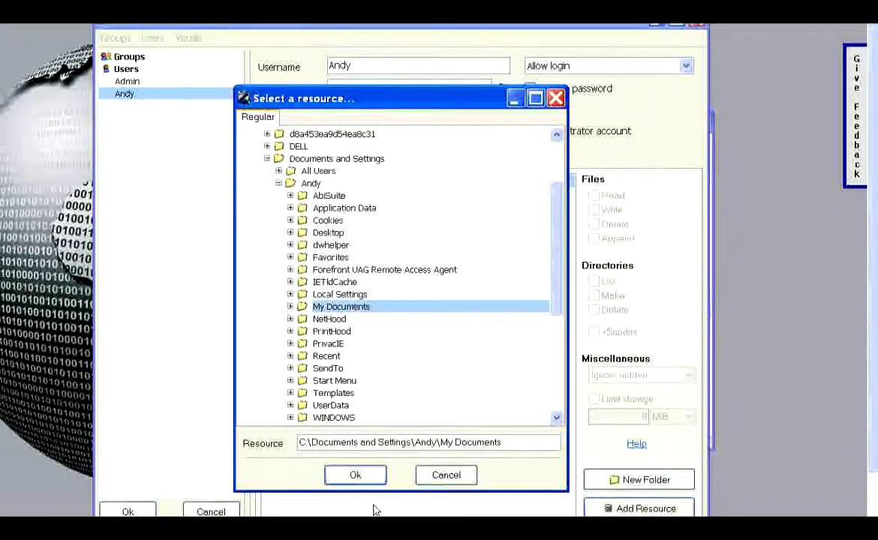
pyautogui.click(357, 474)
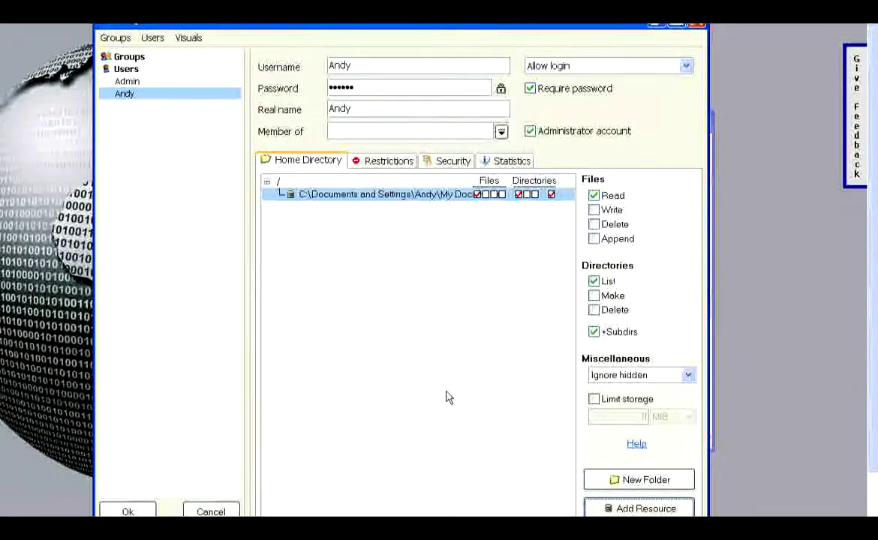
# - Grant file Write and Delete plus directory Make and Delete permissions on My Documents
pyautogui.click(487, 195)
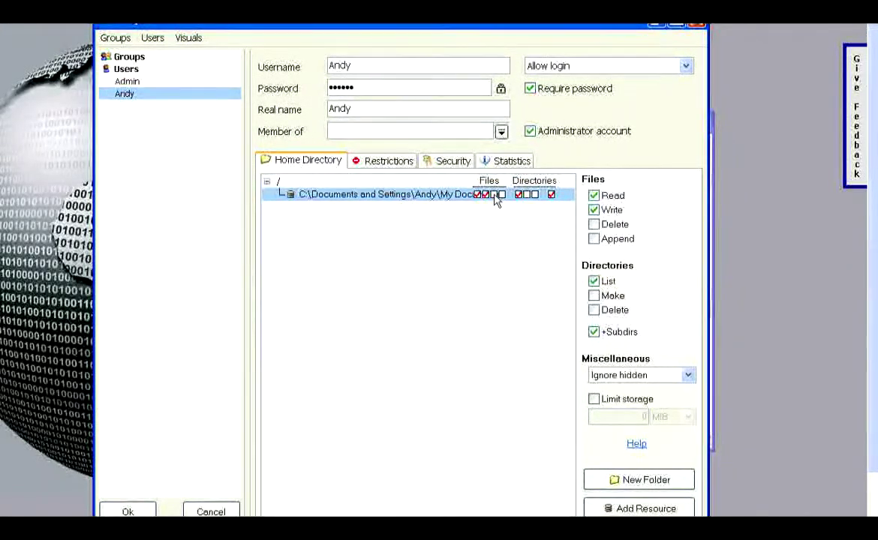
pyautogui.click(495, 195)
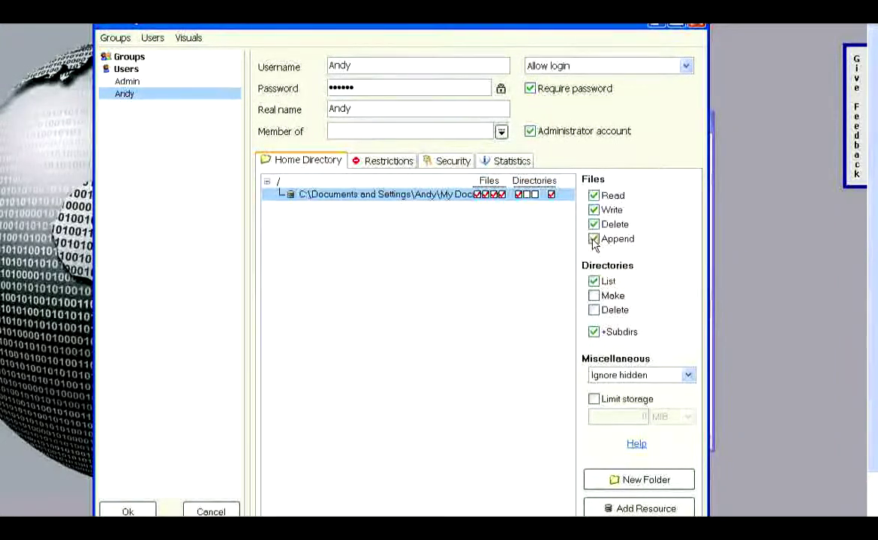
pyautogui.click(593, 296)
pyautogui.click(593, 310)
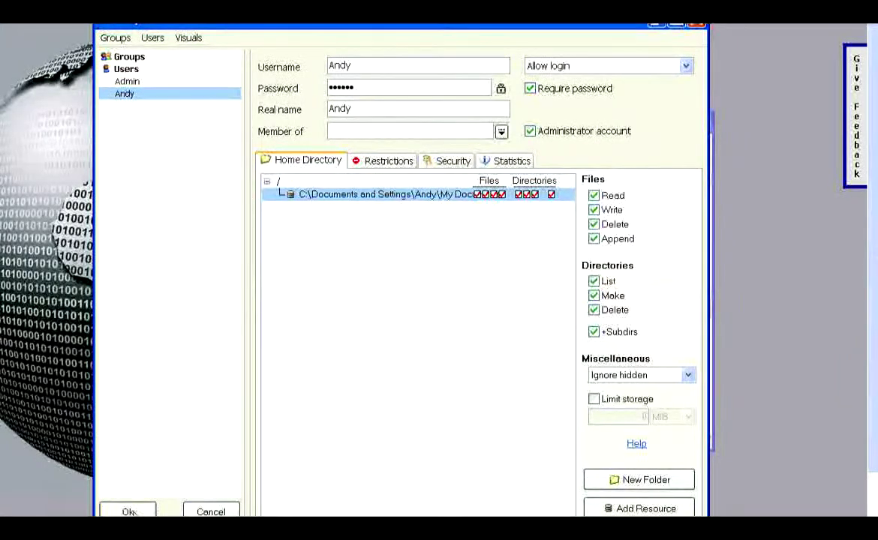
# - Save the new account and reconnect the administration console to localhost via Command > Connect to Server
pyautogui.click(126, 511)
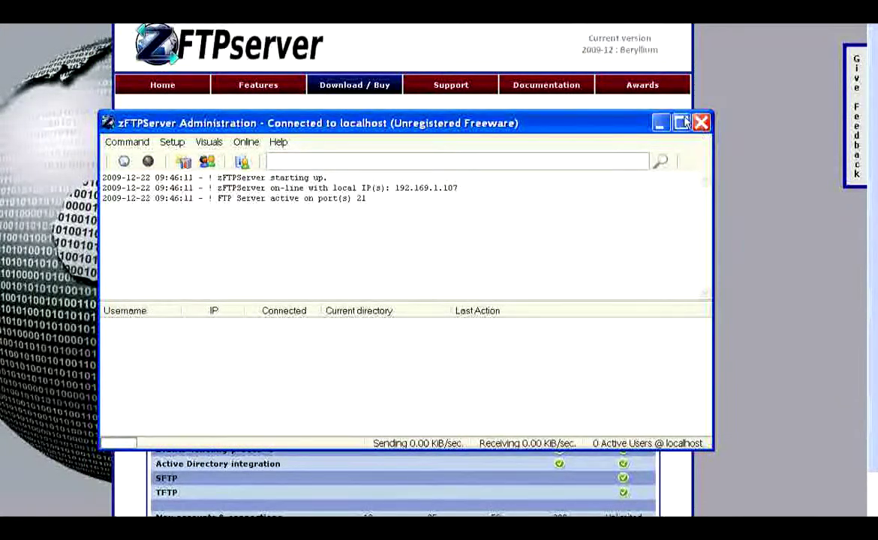
pyautogui.click(127, 142)
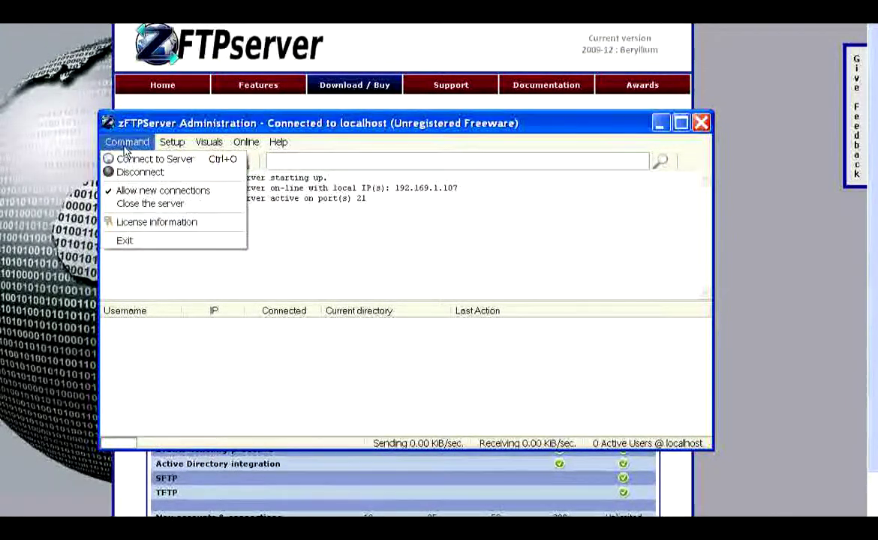
pyautogui.click(172, 165)
pyautogui.press('Return')
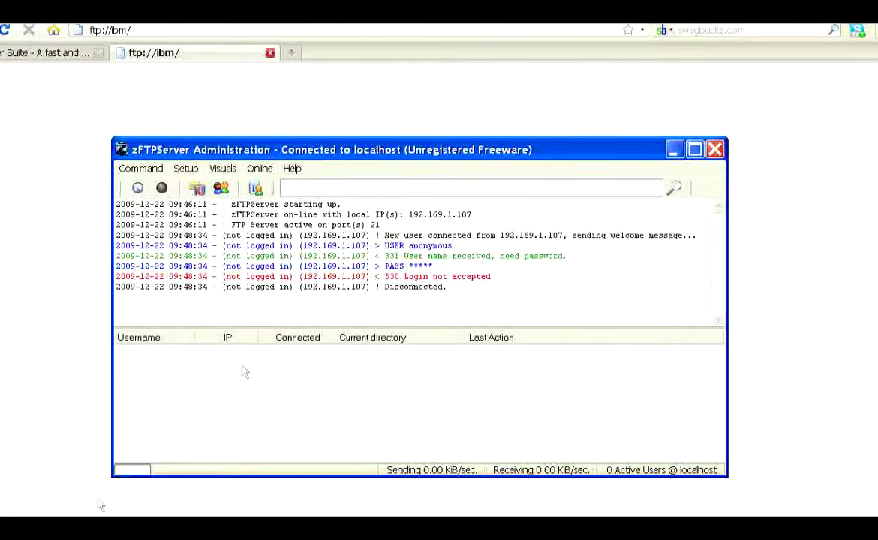
pyautogui.press('super')
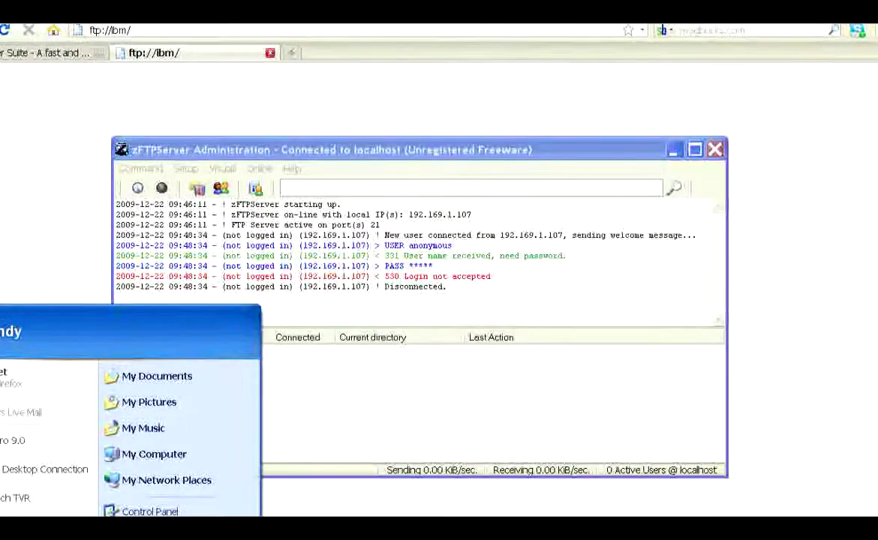
pyautogui.press('Escape')
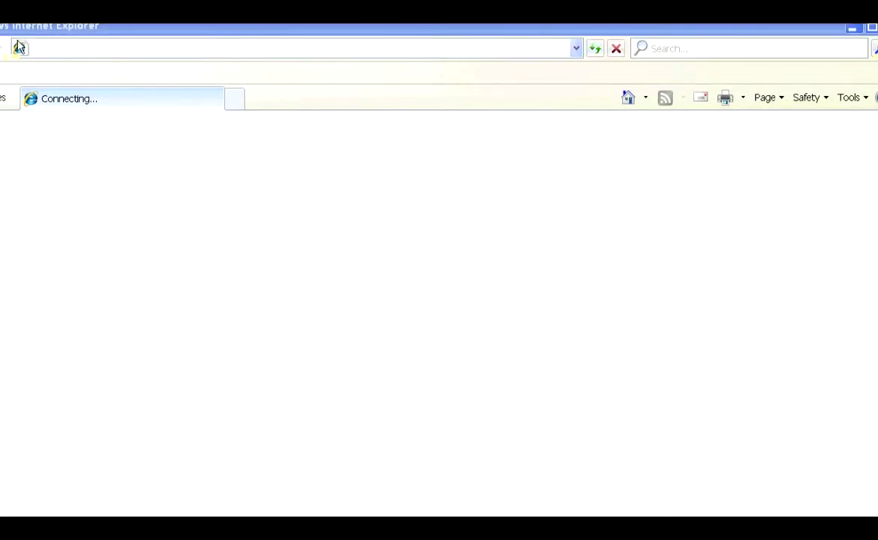
# - Go to ftp://ibm/ in Internet Explorer and centre the FTP log-on prompt that appears
pyautogui.click(153, 54)
pyautogui.write('ftp')
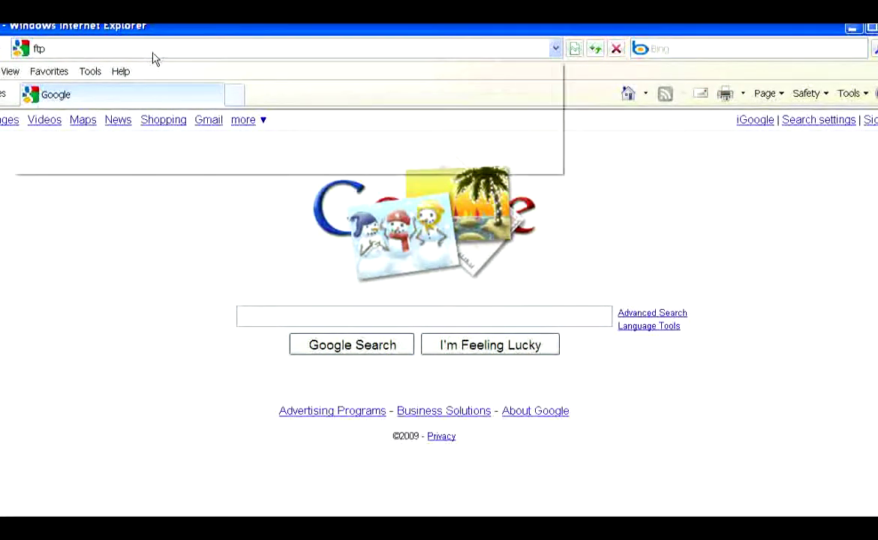
pyautogui.write('://')
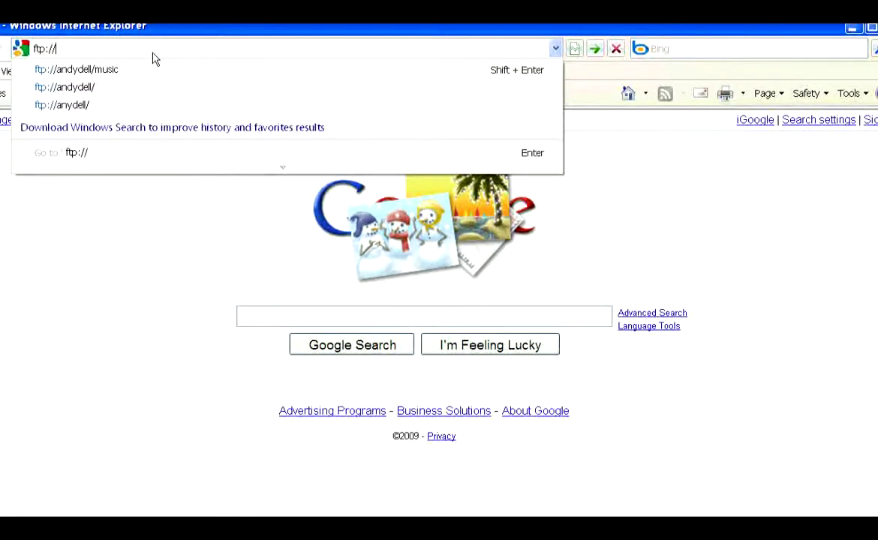
pyautogui.write('lbm')
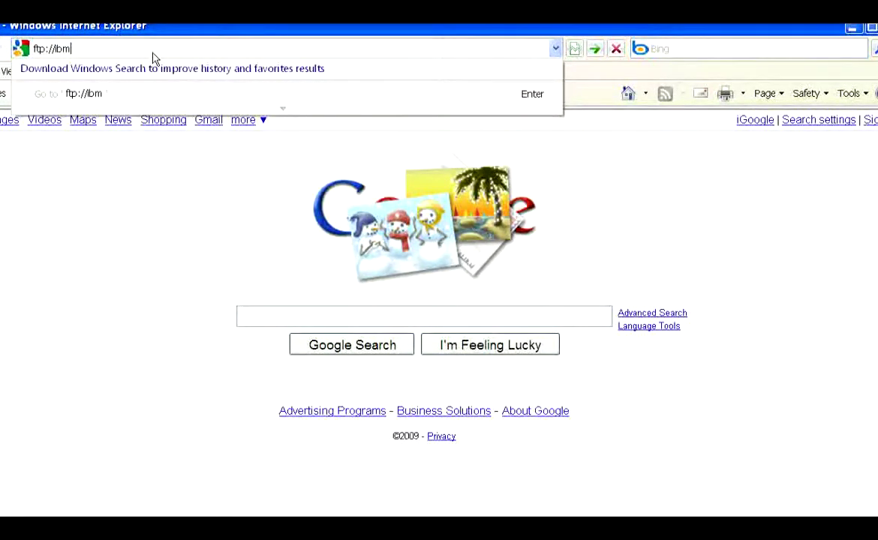
pyautogui.press('Return')
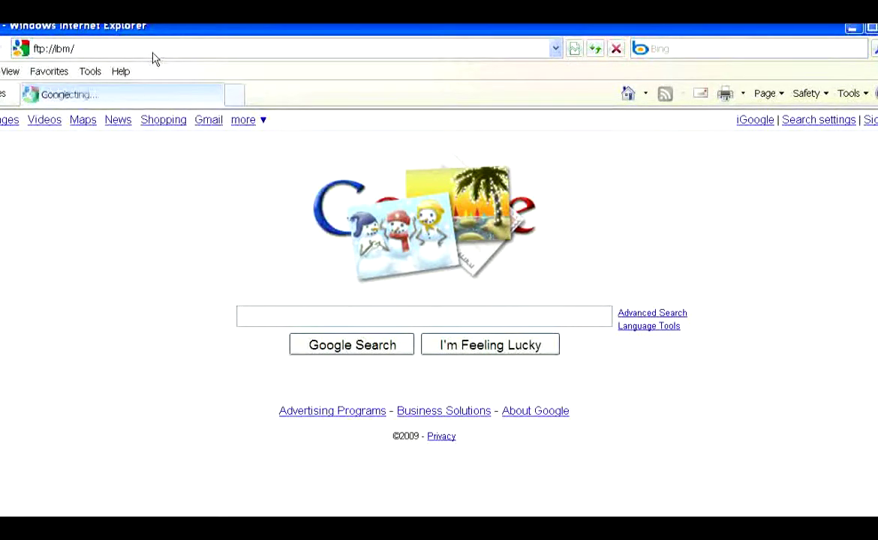
pyautogui.moveTo(123, 45); pyautogui.dragTo(421, 133)
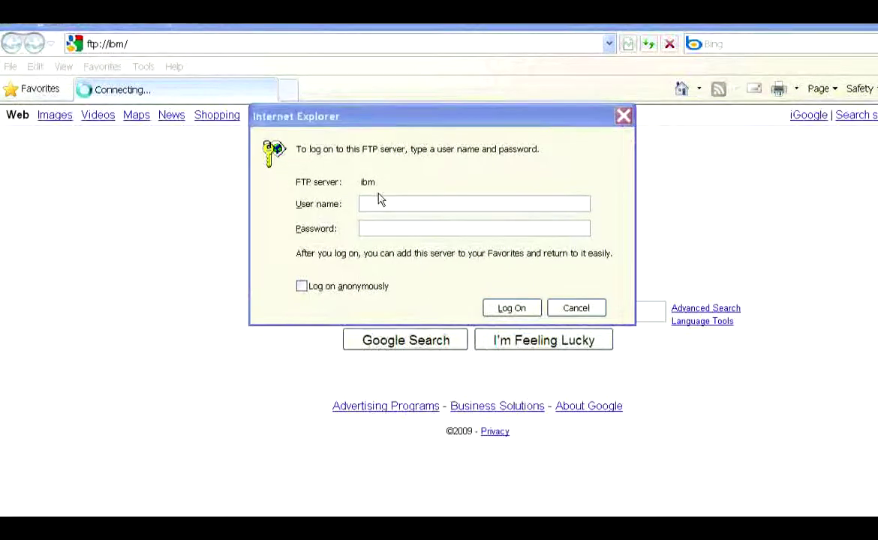
# - Submit user name admin with its password, then return to the emptied Password field
pyautogui.click(326, 211)
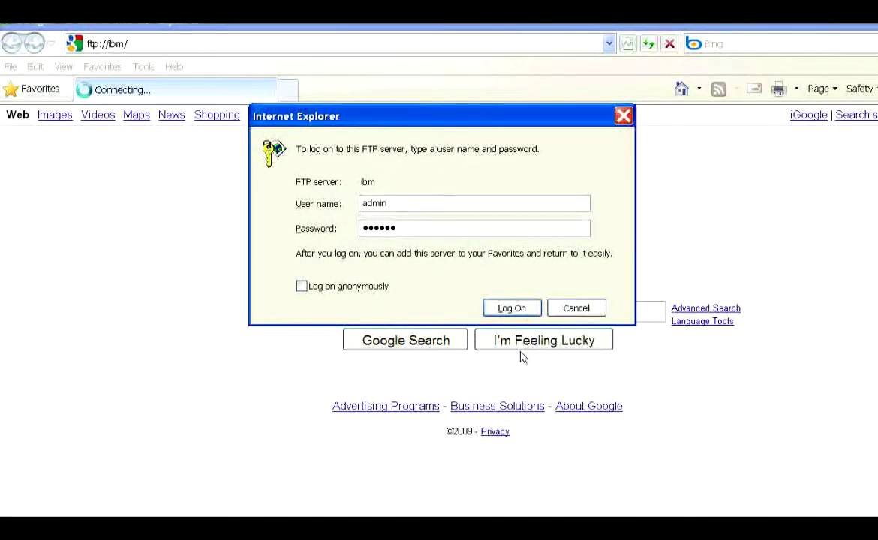
pyautogui.click(521, 310)
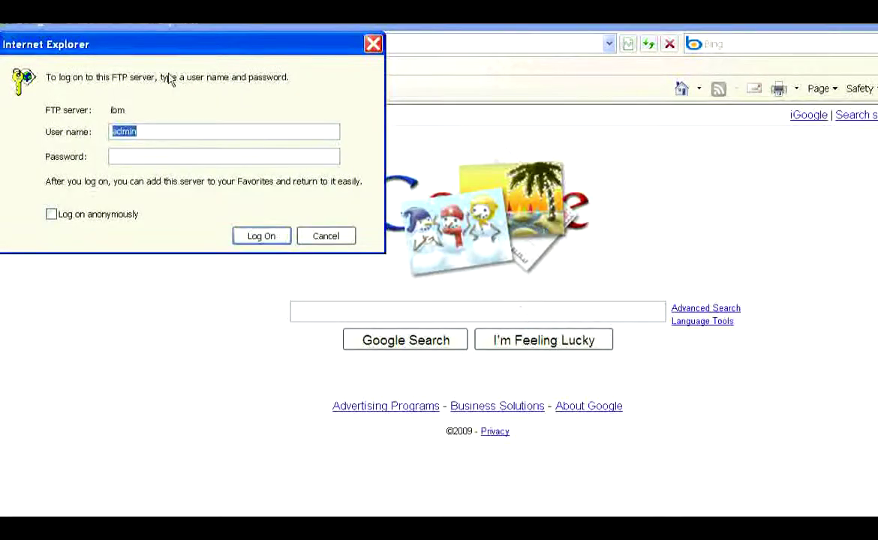
pyautogui.click(281, 265)
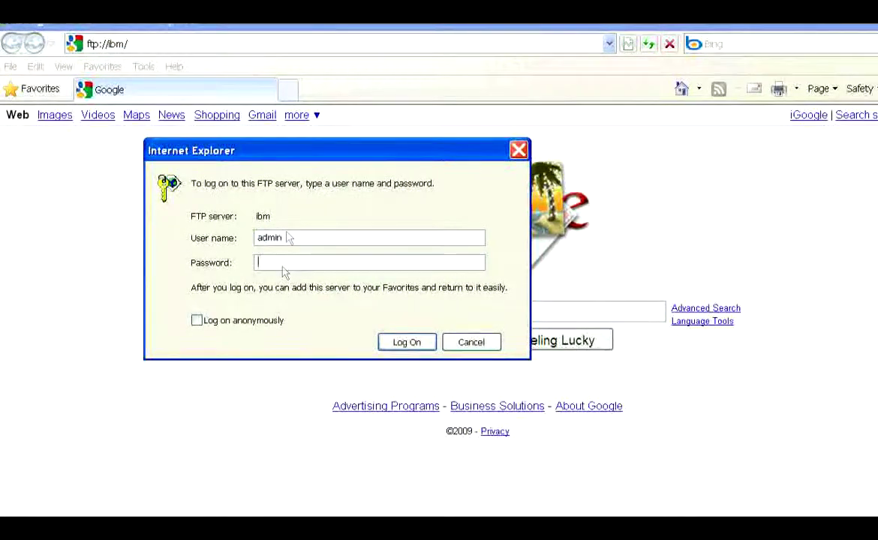
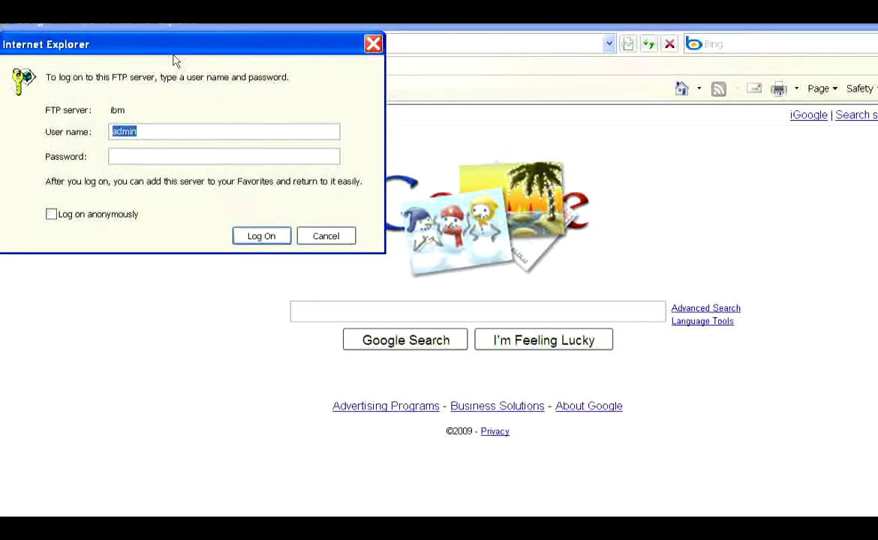
# - Replace admin with your own FTP user name, enter your password, and log on to ibm
pyautogui.moveTo(166, 47); pyautogui.dragTo(333, 121)
pyautogui.write('and')
pyautogui.press('Tab')
pyautogui.write('******')
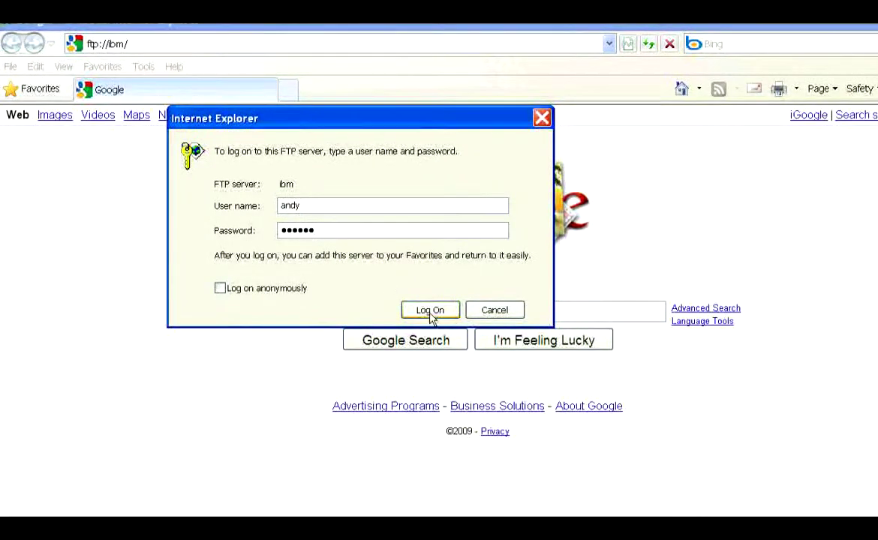
pyautogui.click(432, 310)
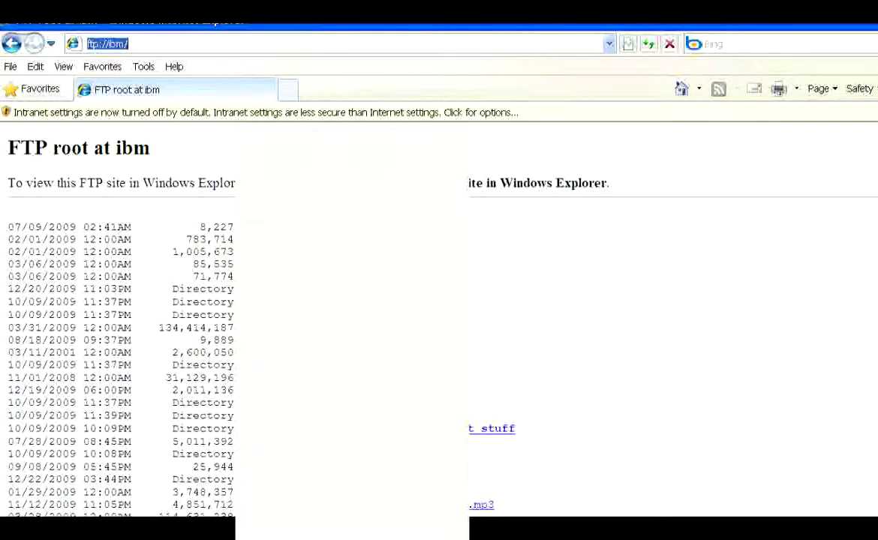
# - Scroll down through the ibm FTP root listing of dated files and directories
pyautogui.scroll(-10, 404, 300)
pyautogui.scroll(10, 120, 322)
pyautogui.scroll(-8, 404, 300)
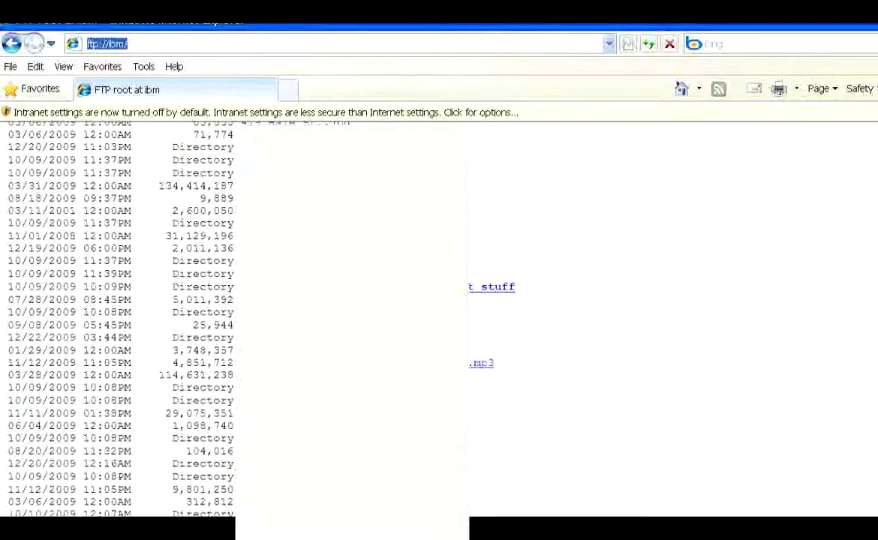
pyautogui.scroll(-1, 229, 311)
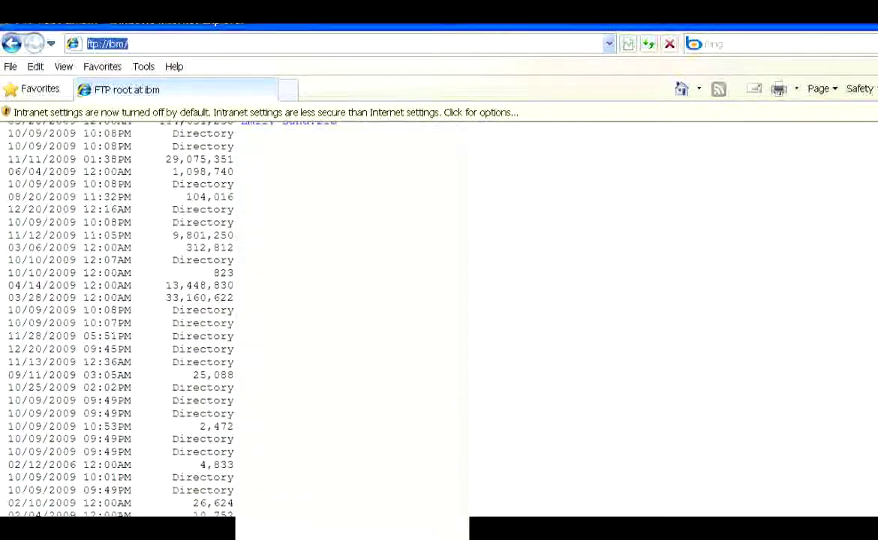
pyautogui.scroll(-3, 120, 315)
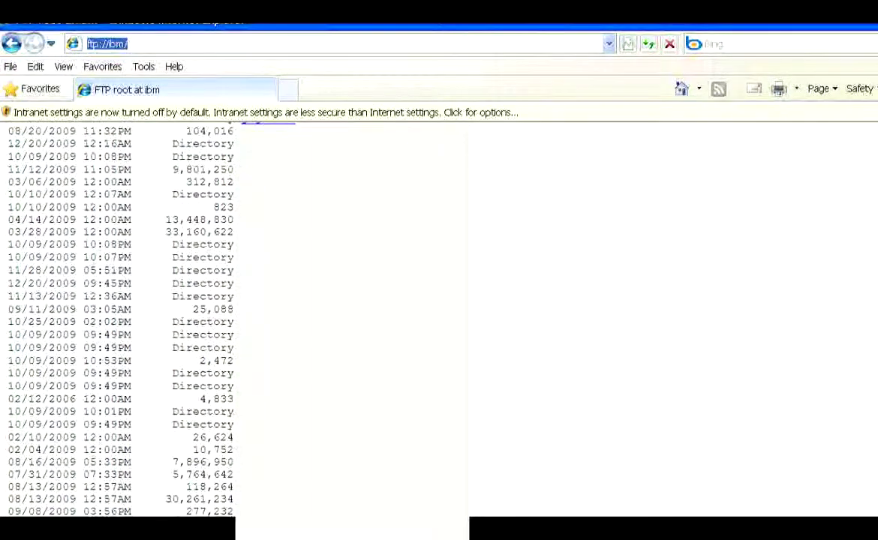